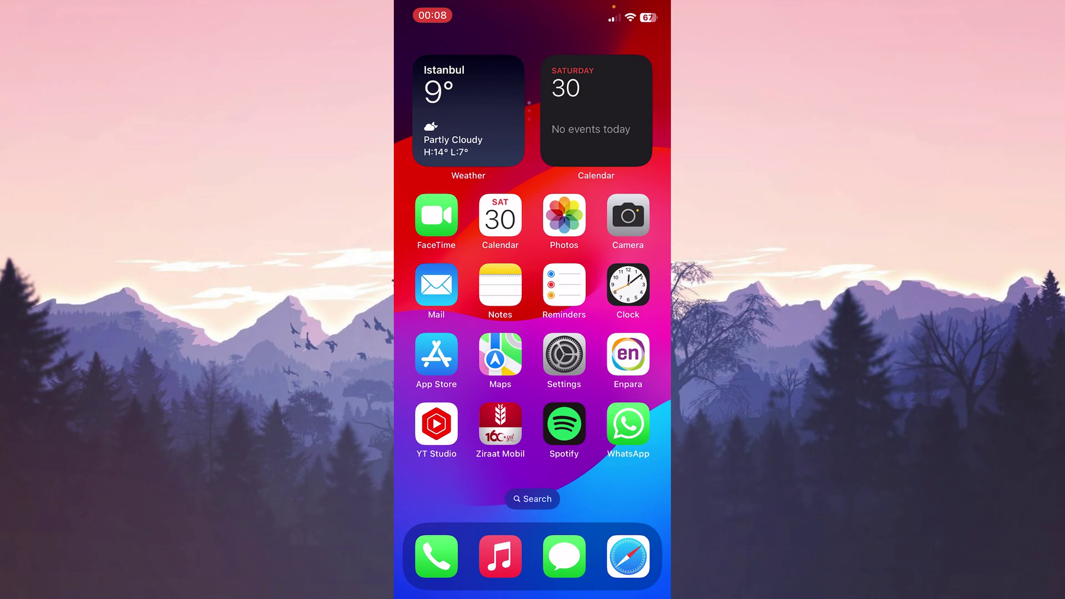
# Run the Software Update check under General, confirming iOS 17.2.1 is current
pyautogui.click(564, 354)
pyautogui.scroll(-5, 532, 333)
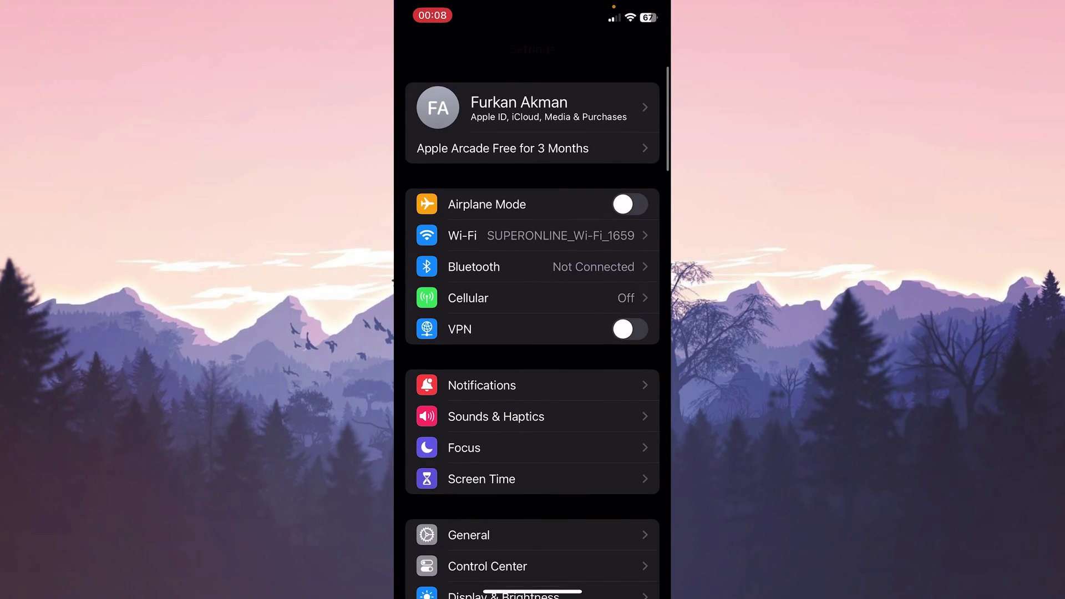
pyautogui.click(442, 374)
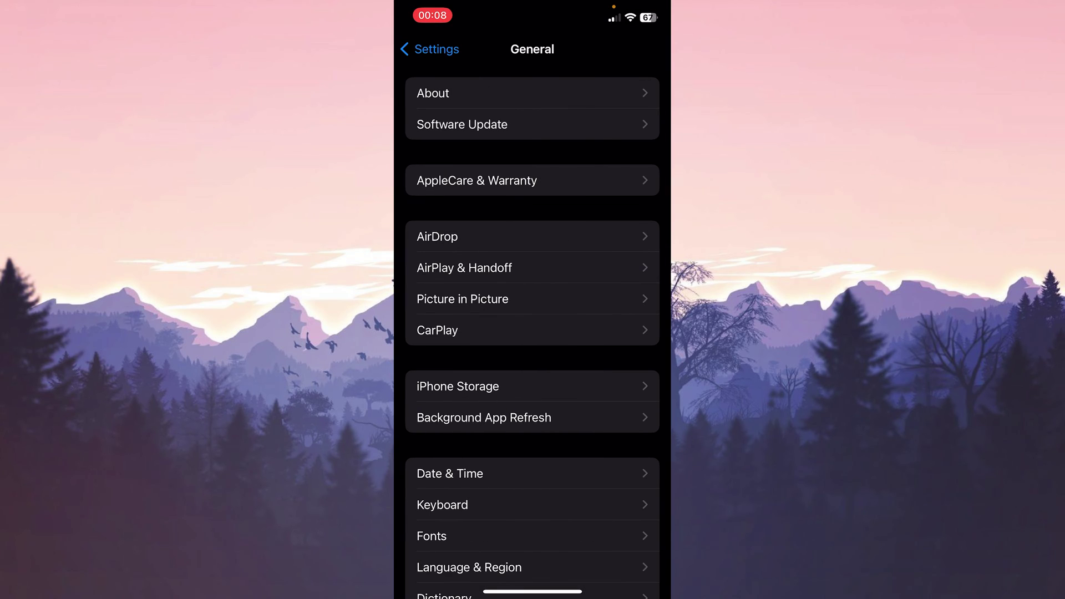
pyautogui.click(462, 124)
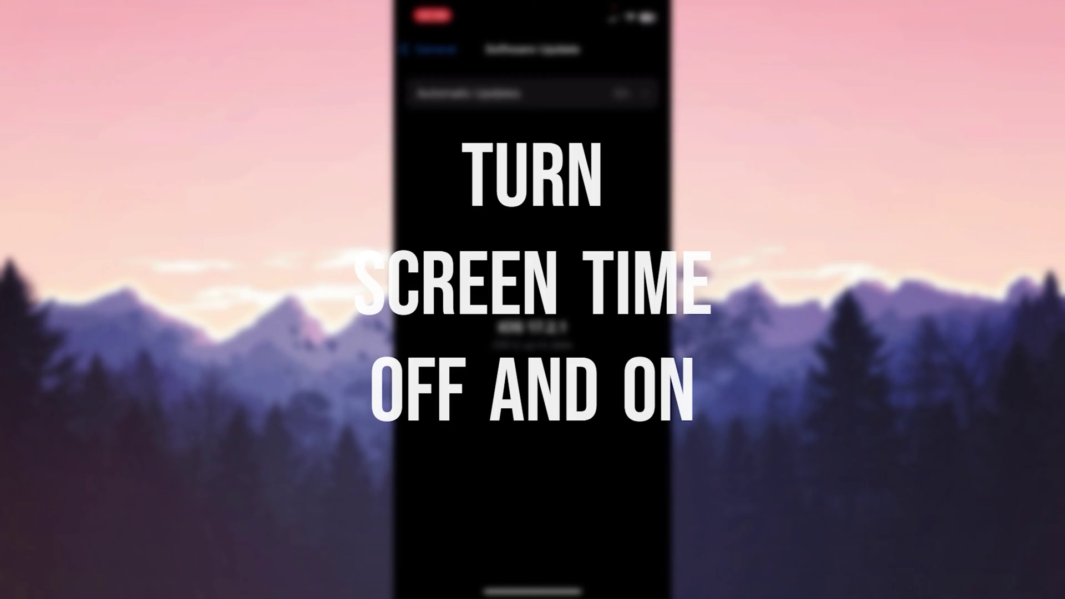
# Return to the main Settings list and turn off Screen Time's App & Website Activity, confirming with the passcode
pyautogui.click(420, 48)
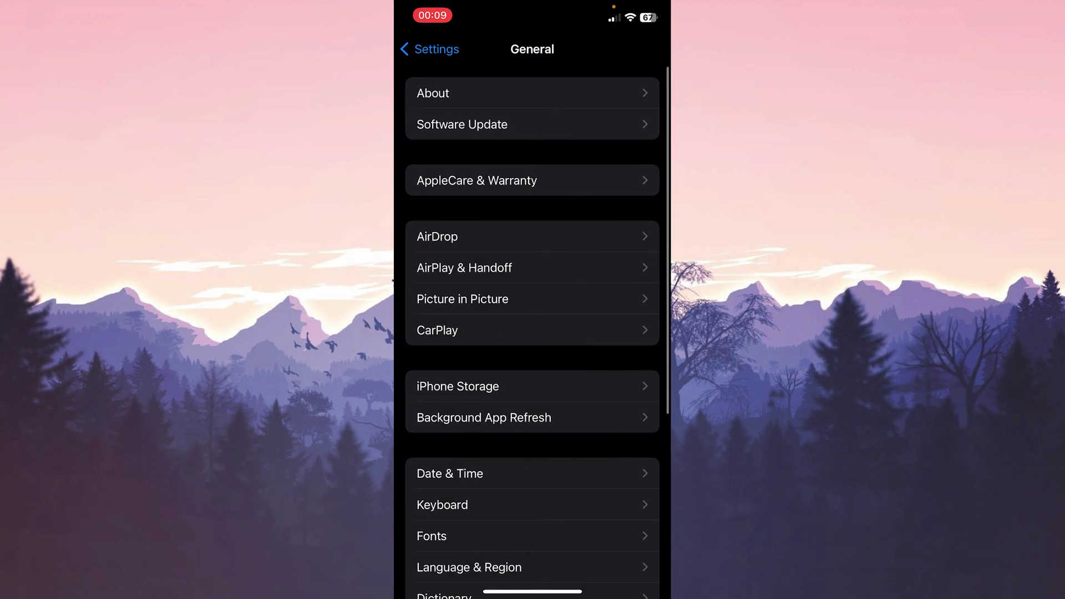
pyautogui.click(420, 49)
pyautogui.scroll(-1, 533, 332)
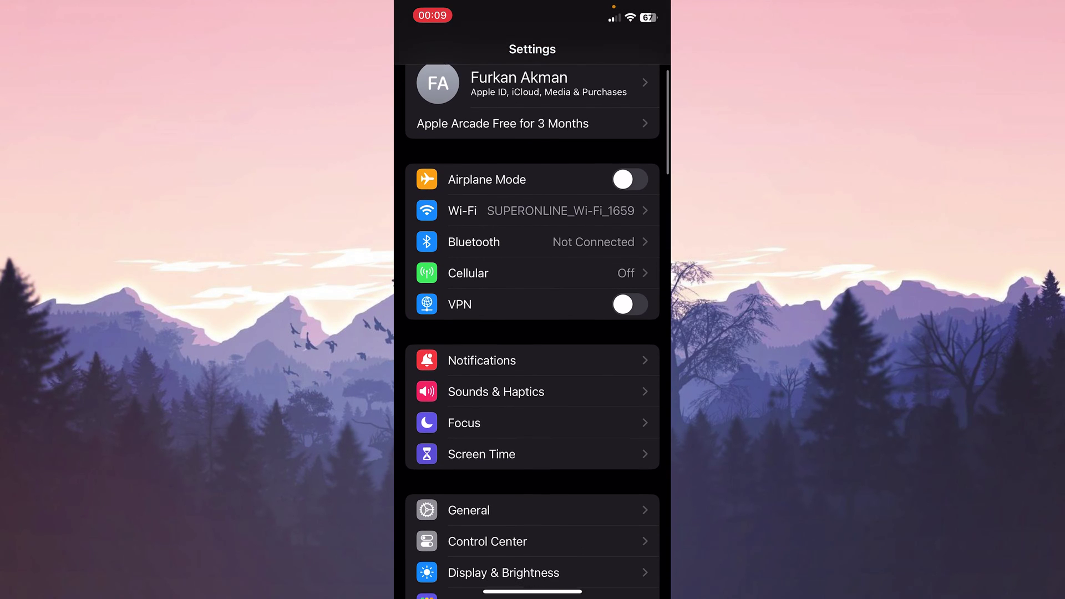
pyautogui.click(481, 451)
pyautogui.scroll(-1, 532, 333)
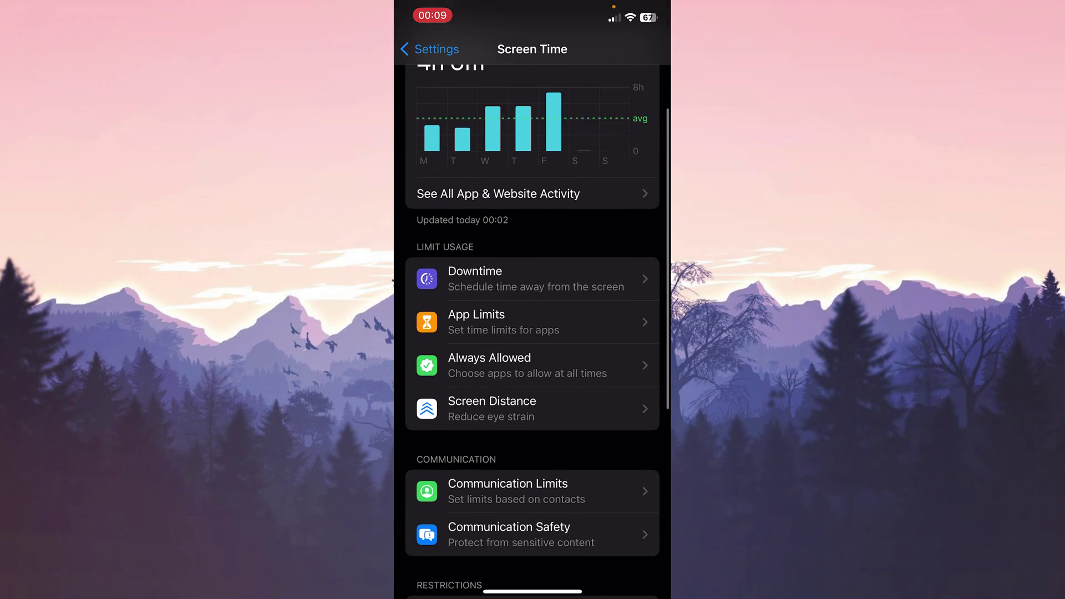
pyautogui.scroll(-5, 532, 333)
pyautogui.scroll(-2, 533, 333)
pyautogui.scroll(-1, 533, 333)
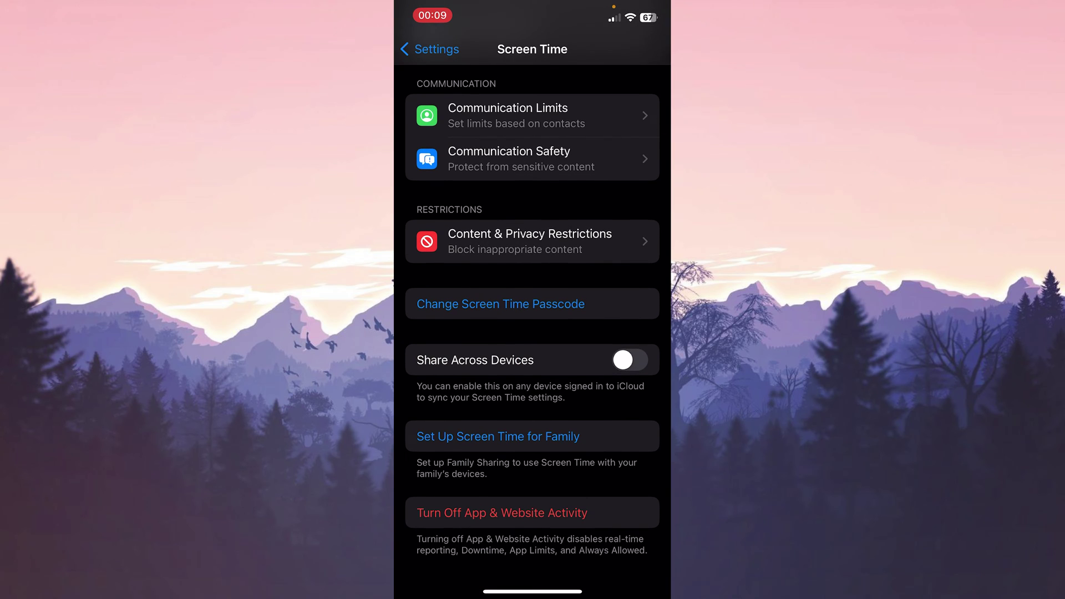
pyautogui.click(502, 499)
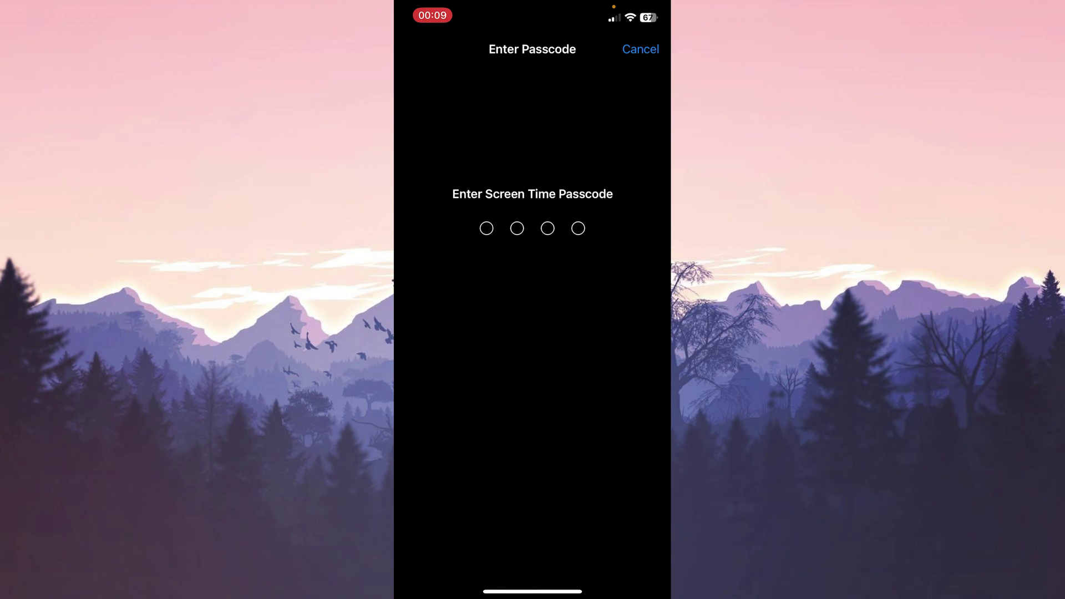
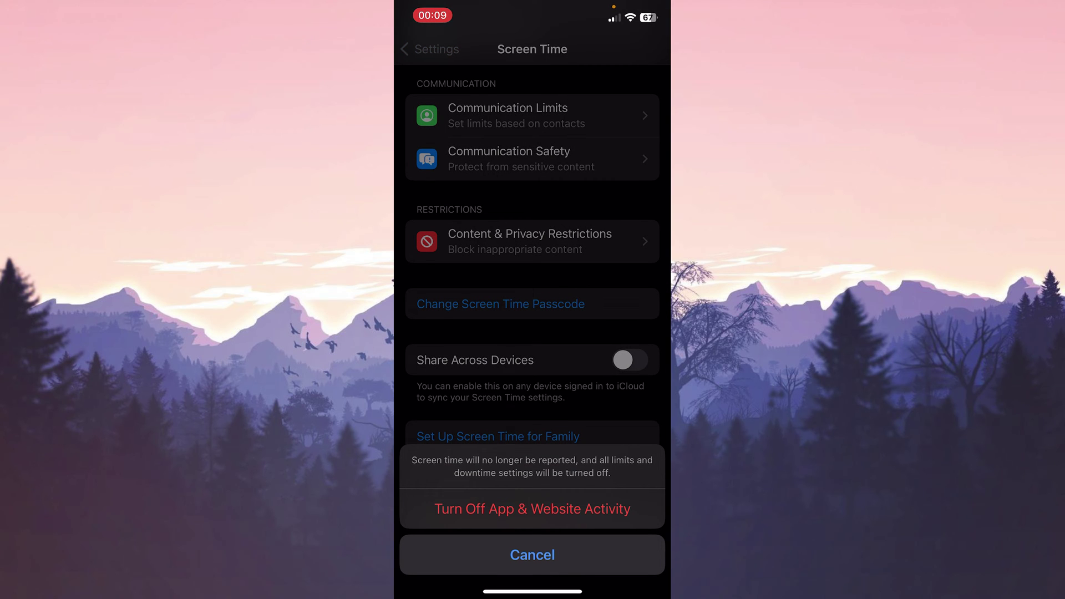
pyautogui.click(532, 554)
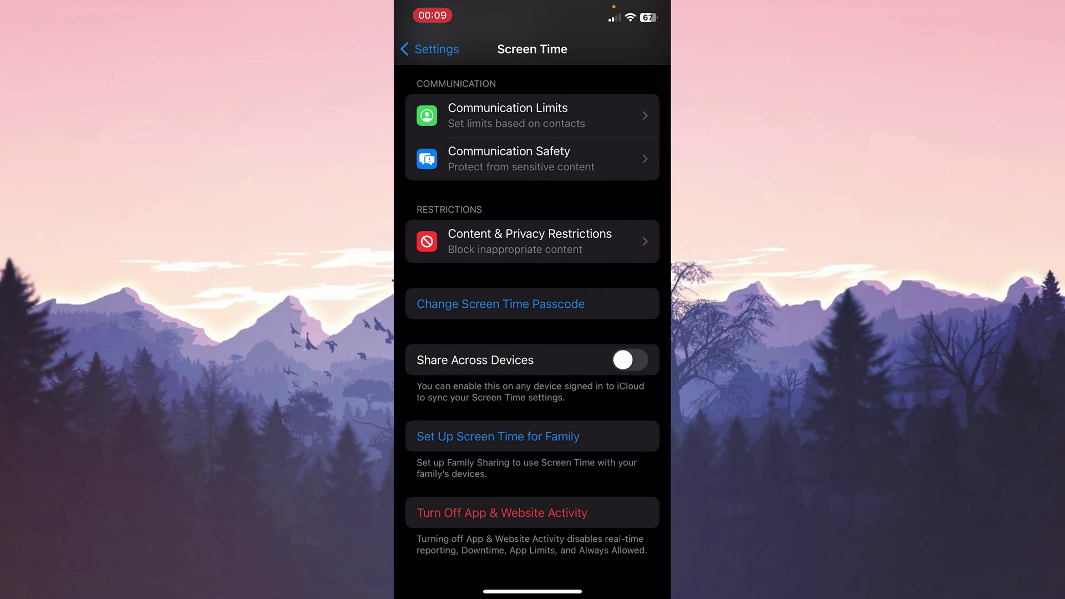
pyautogui.scroll(-1, 533, 300)
pyautogui.scroll(3, 533, 300)
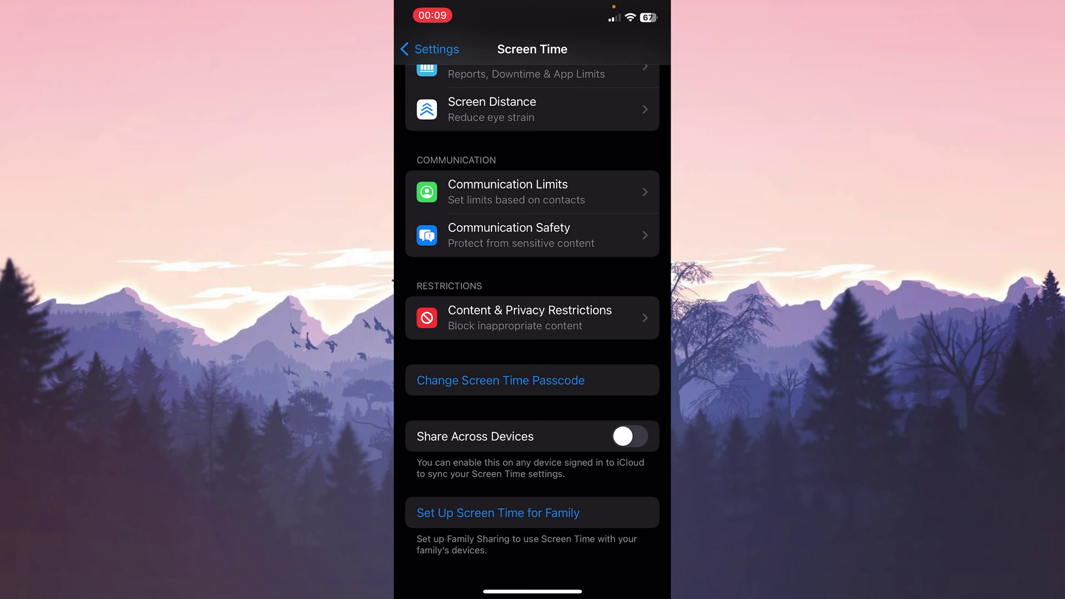
# Bring up the power-off options and dismiss them again
pyautogui.press('XF86PowerOff')
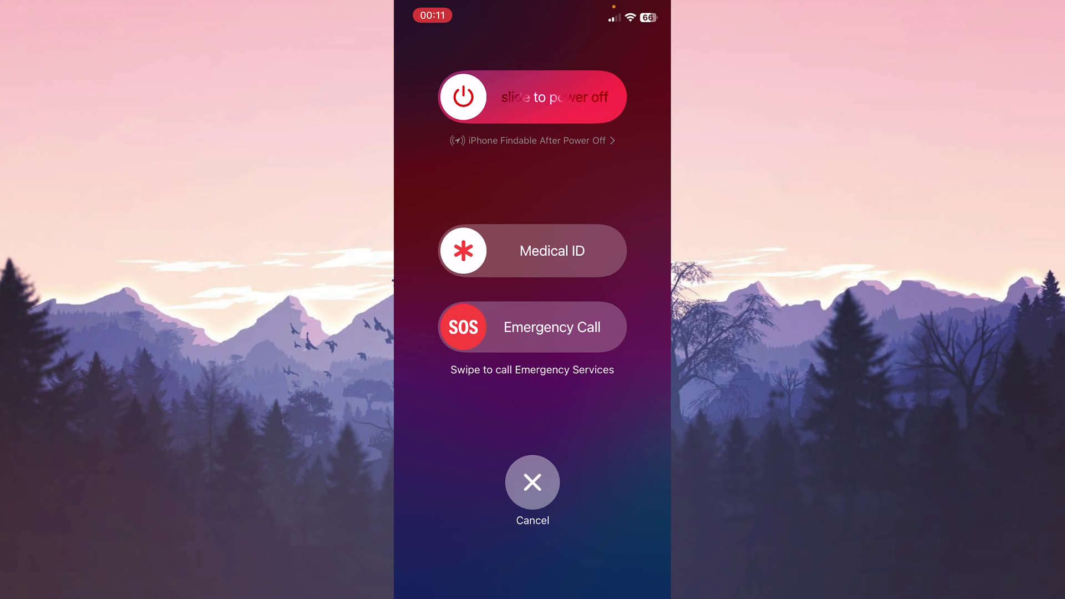
pyautogui.press('Escape')
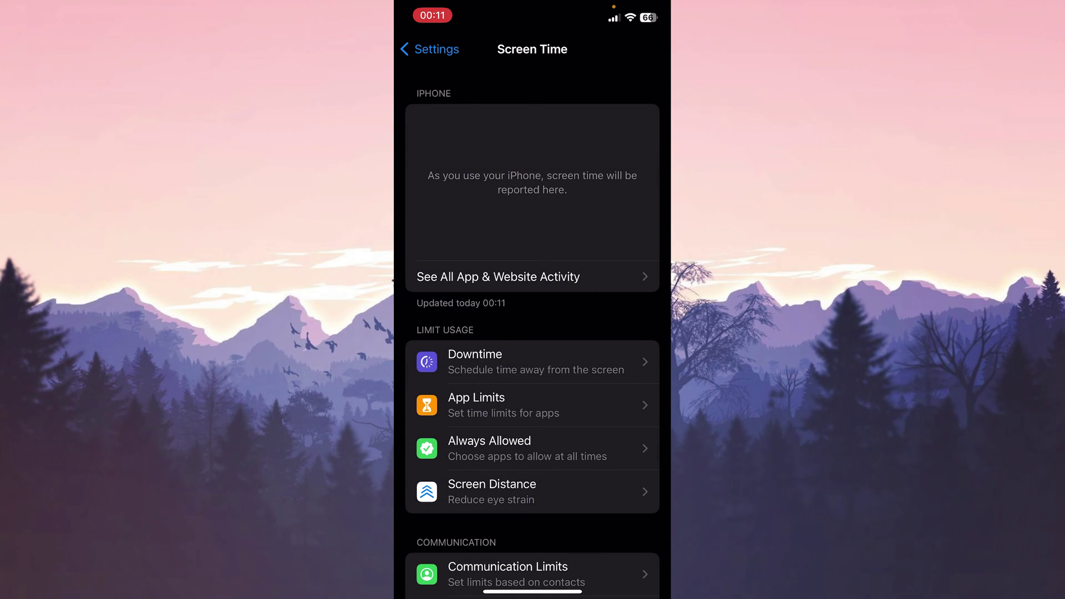
pyautogui.scroll(-10, 533, 333)
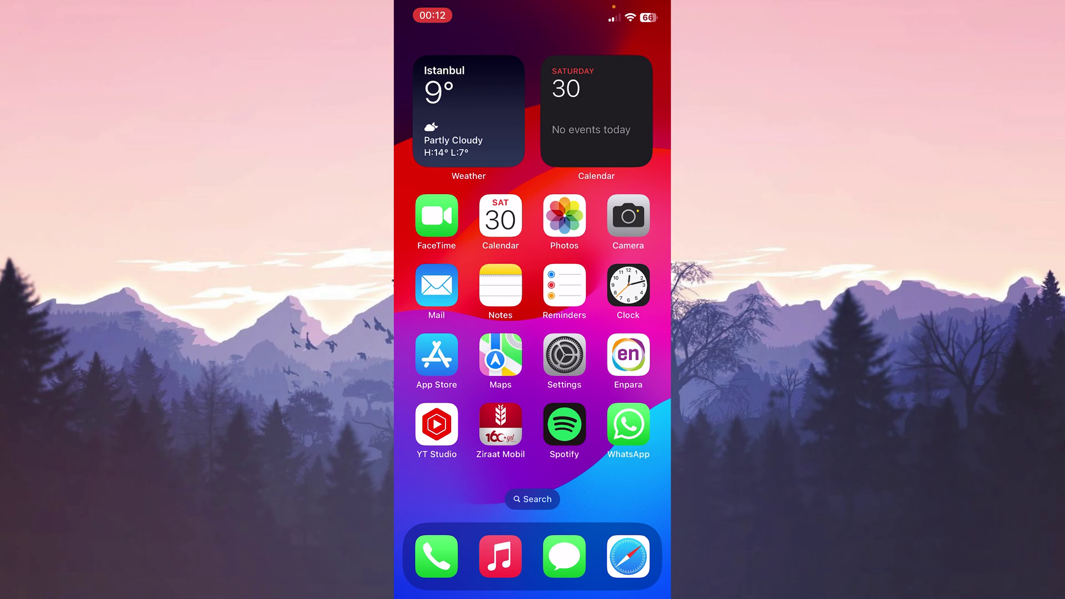
# Begin signing out of the Apple ID from the account page in Settings
pyautogui.click(565, 356)
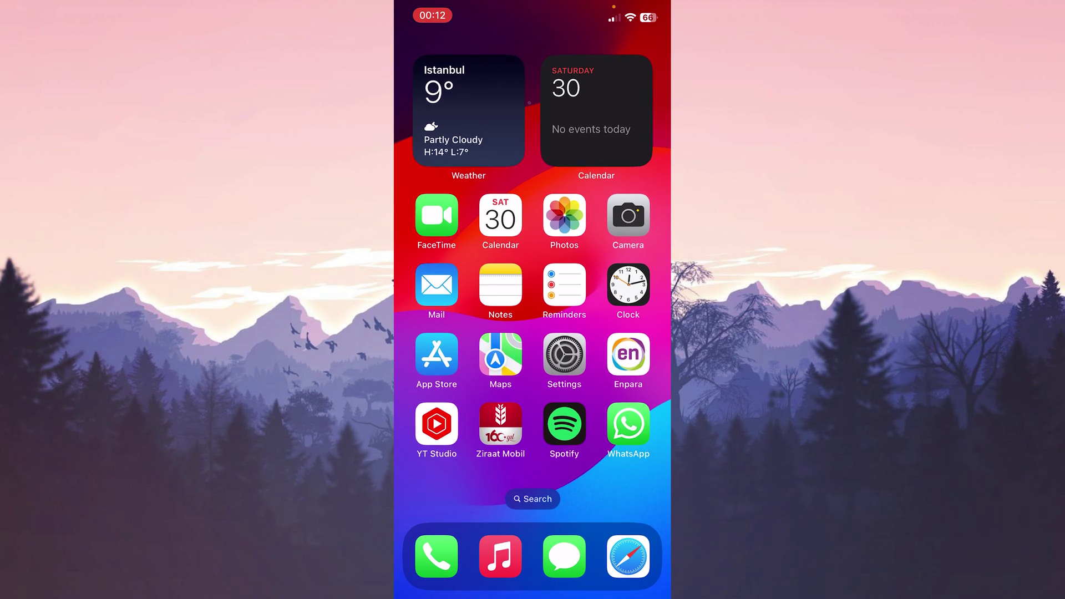
pyautogui.click(483, 175)
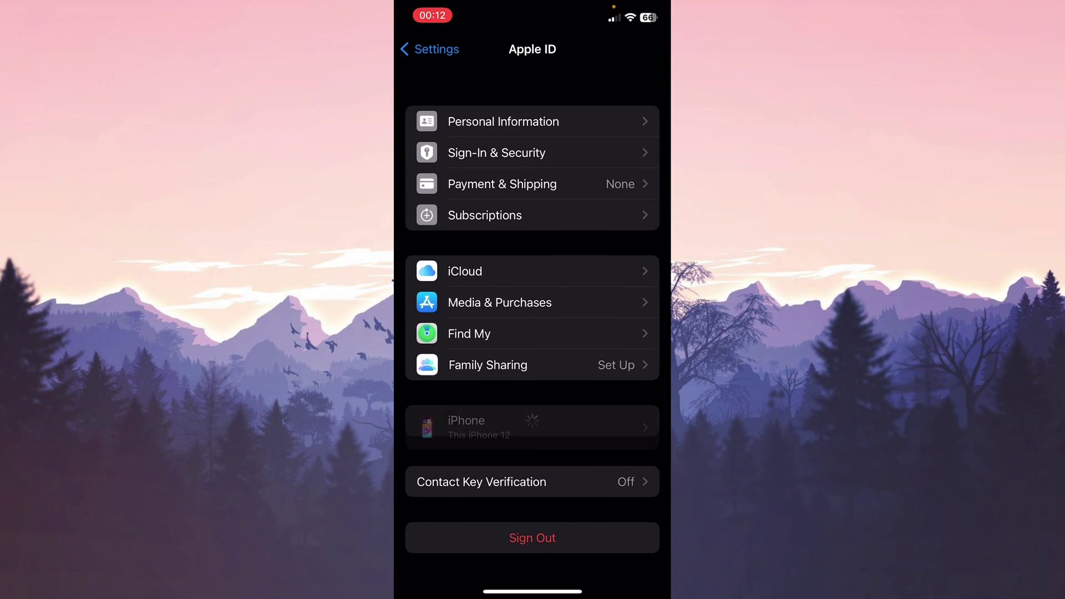
pyautogui.scroll(3, 533, 316)
pyautogui.scroll(-3, 533, 333)
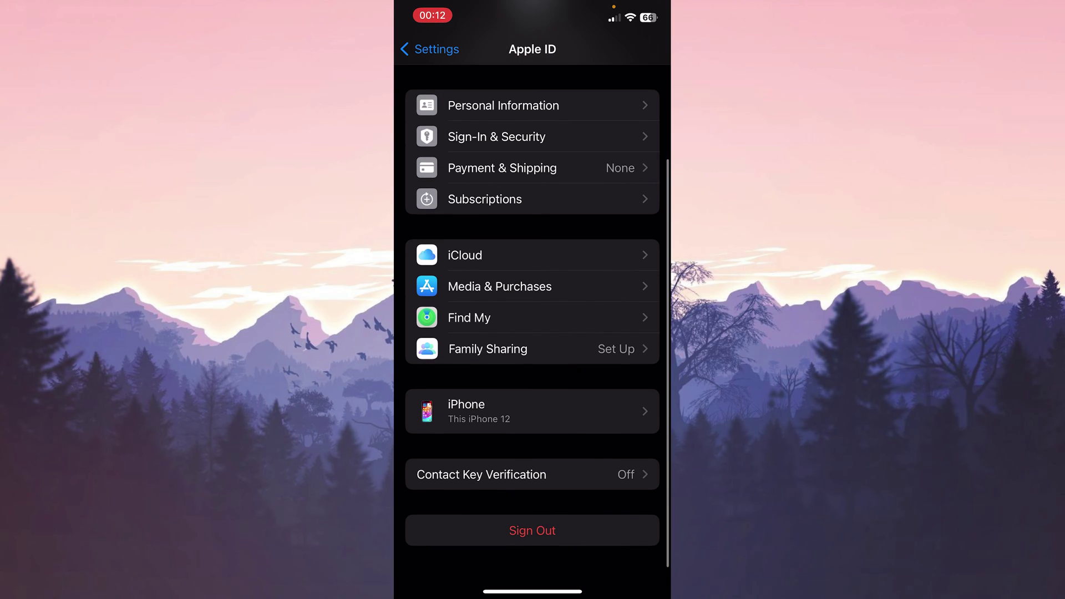
pyautogui.click(533, 527)
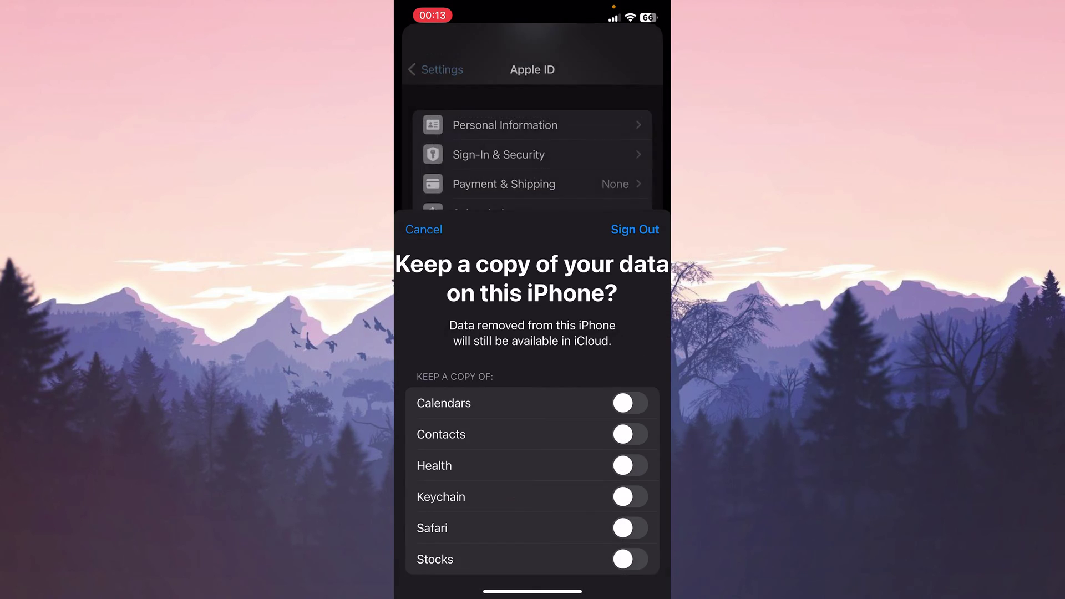
# Keep Calendars, Contacts, Keychain and Safari data on the iPhone and confirm the sign-out
pyautogui.click(630, 234)
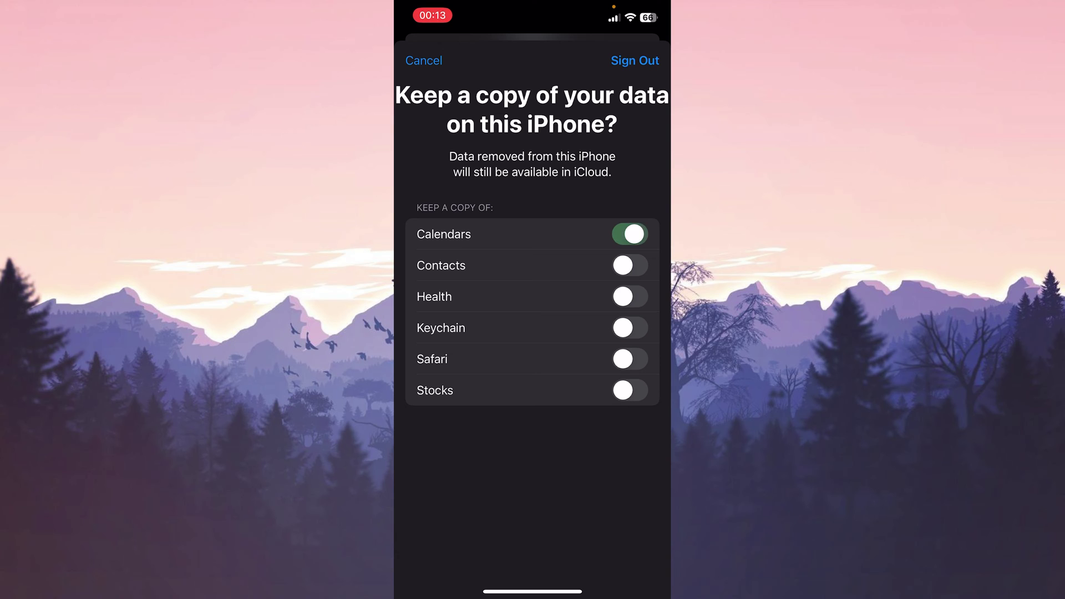
pyautogui.click(630, 265)
pyautogui.click(630, 328)
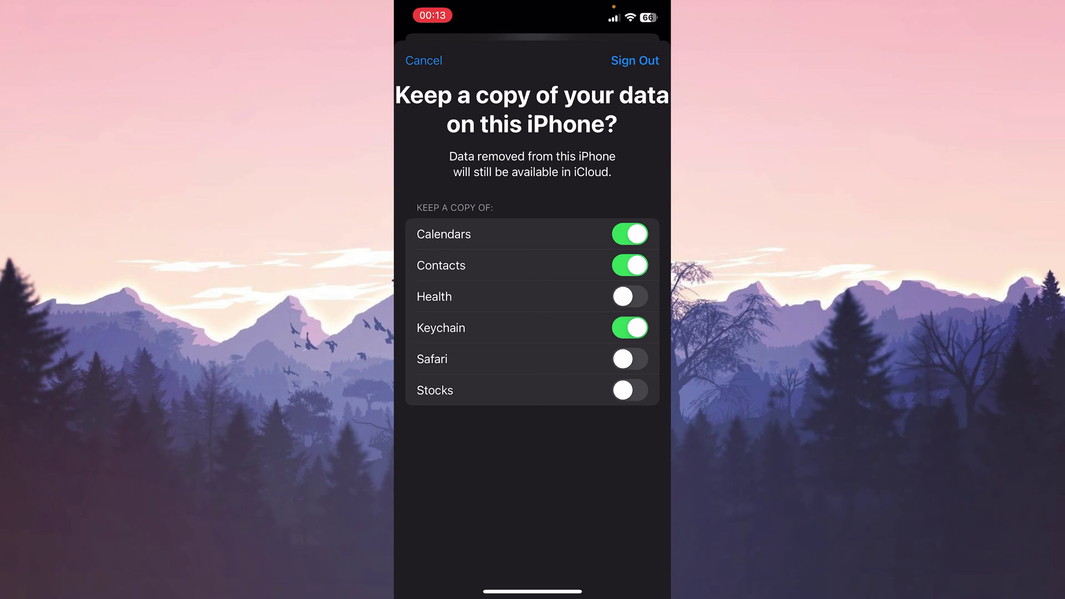
pyautogui.click(630, 358)
pyautogui.click(635, 60)
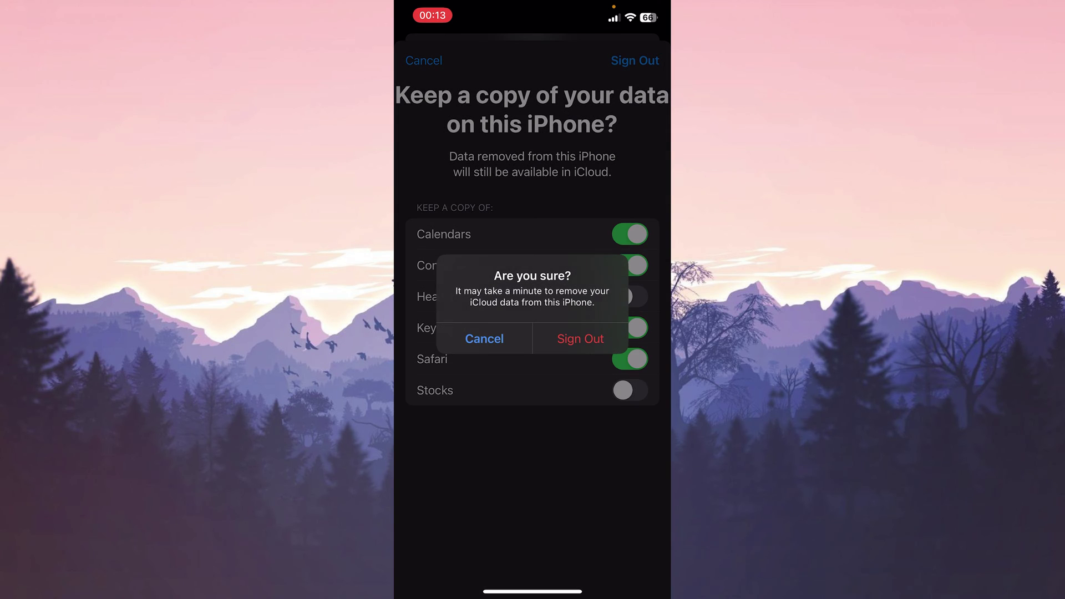
pyautogui.click(580, 338)
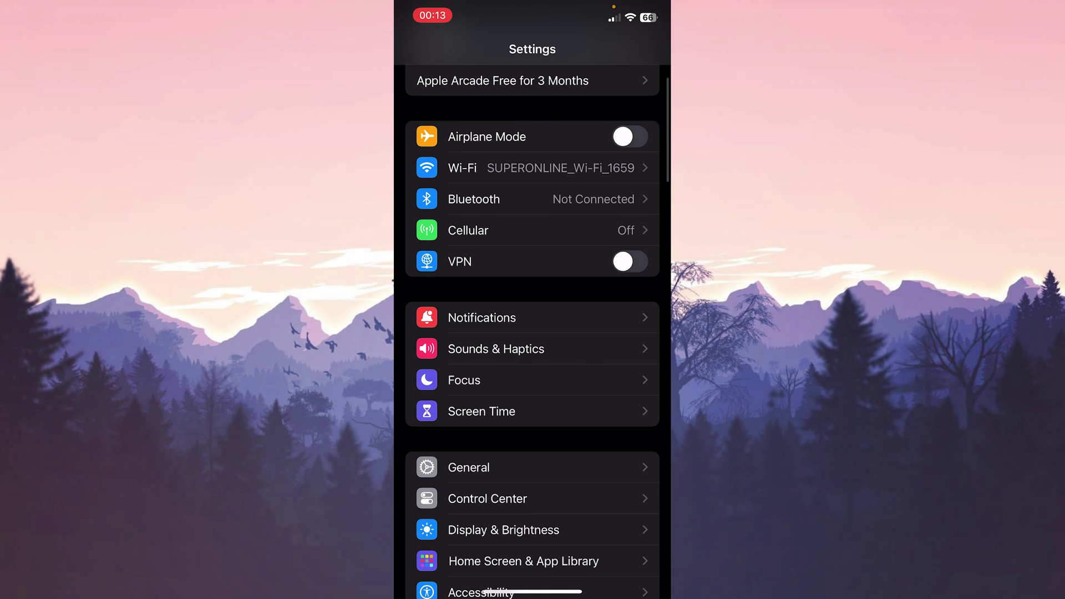
pyautogui.scroll(2, 532, 300)
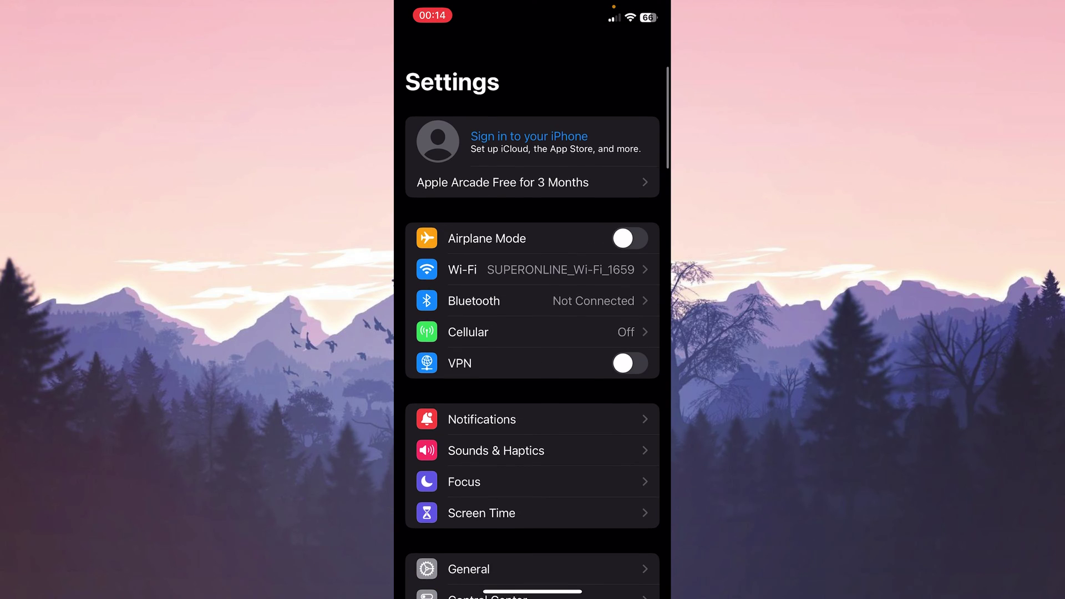
pyautogui.press('XF86PowerOff')
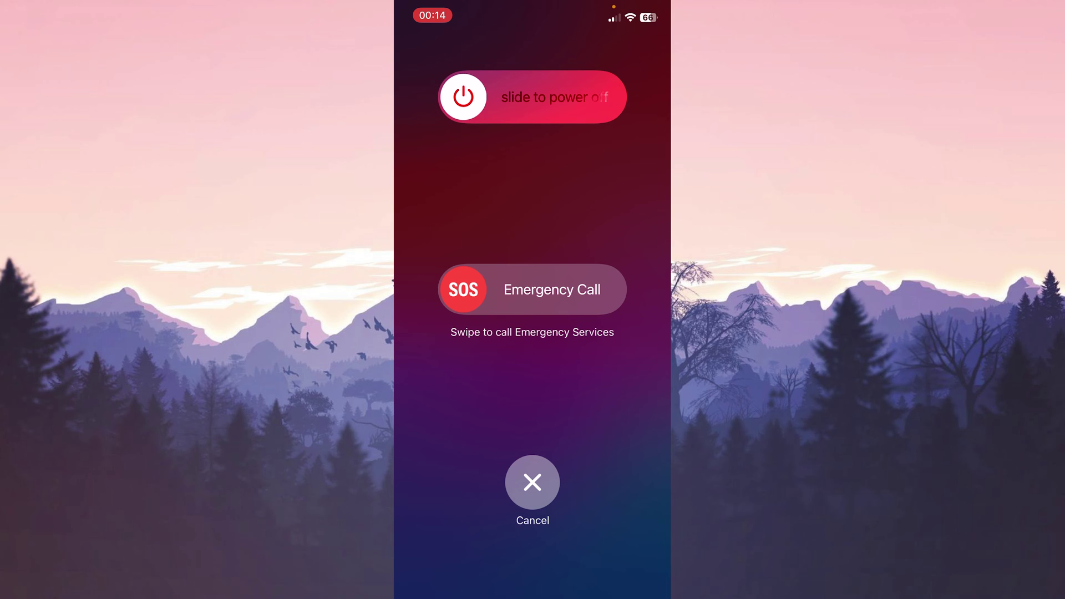
pyautogui.moveTo(464, 97); pyautogui.dragTo(583, 97)
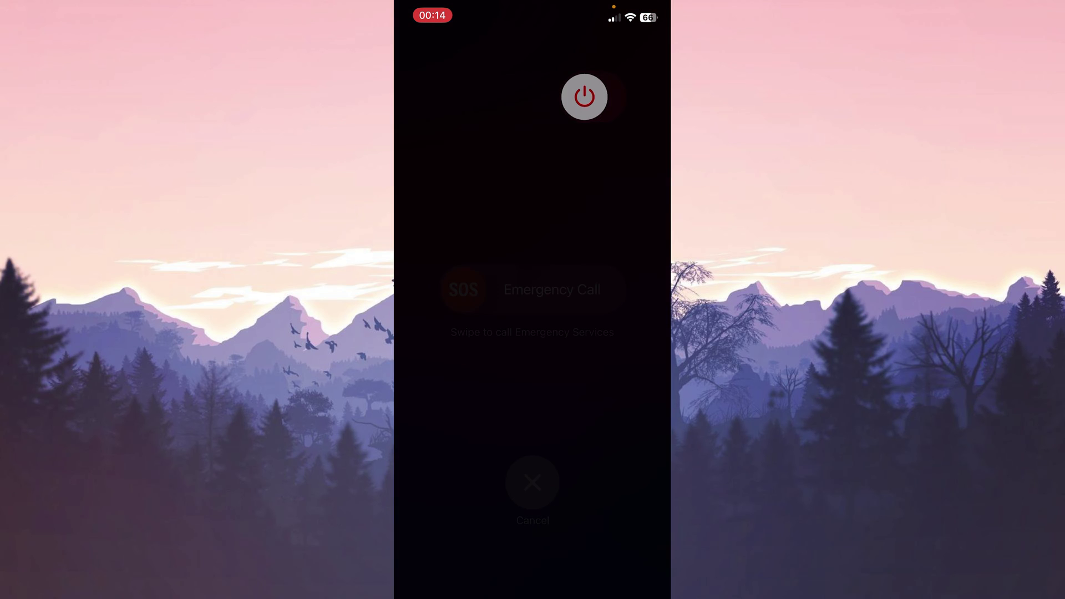
pyautogui.click(533, 482)
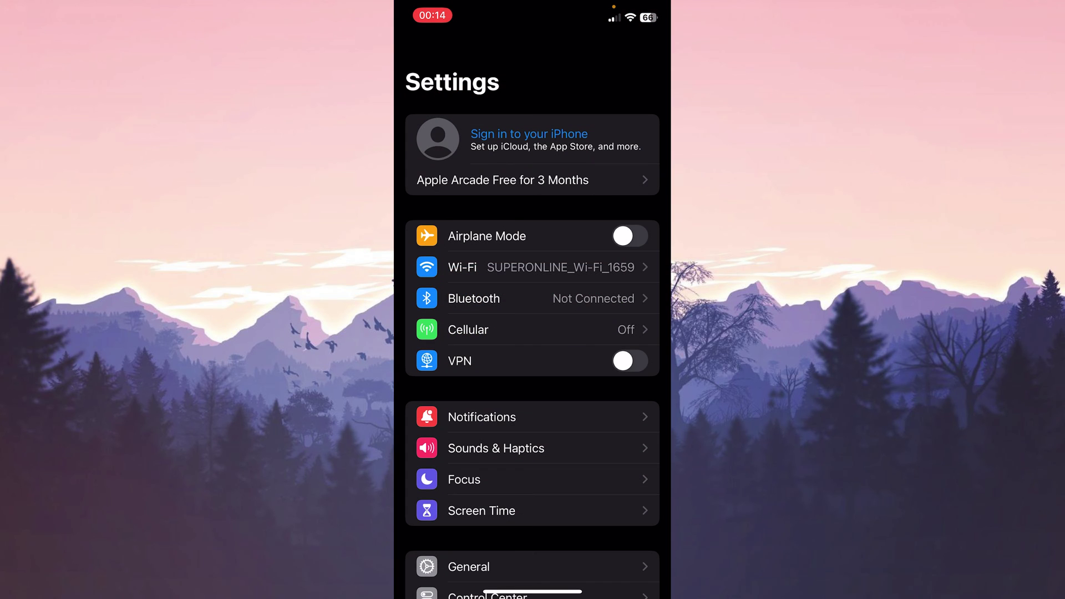
# Sign in to the Apple ID manually with email and password and answer the iCloud Merge prompt
pyautogui.click(529, 140)
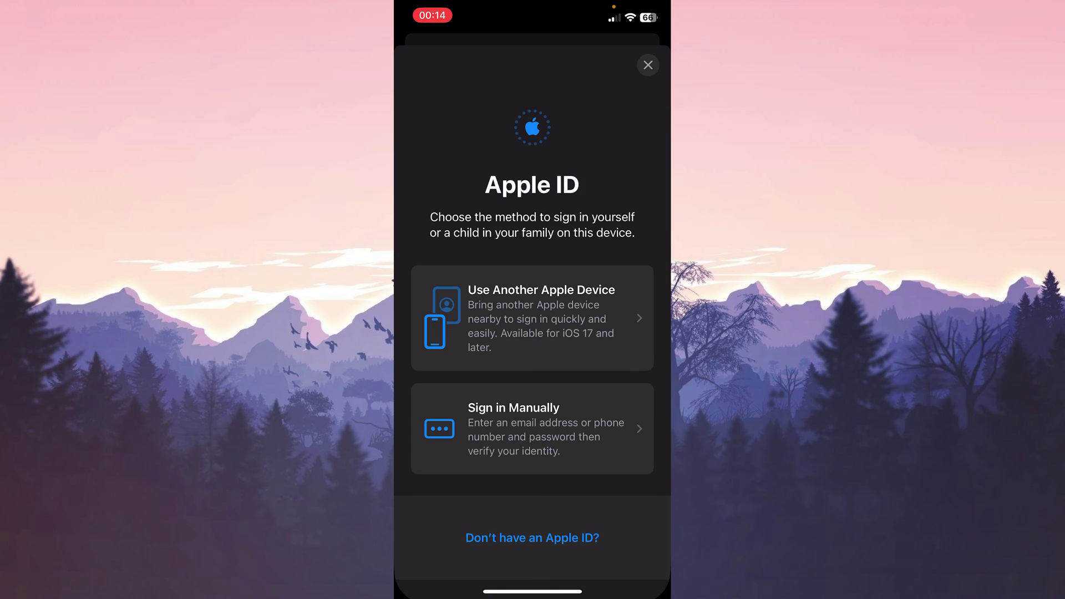
pyautogui.click(533, 423)
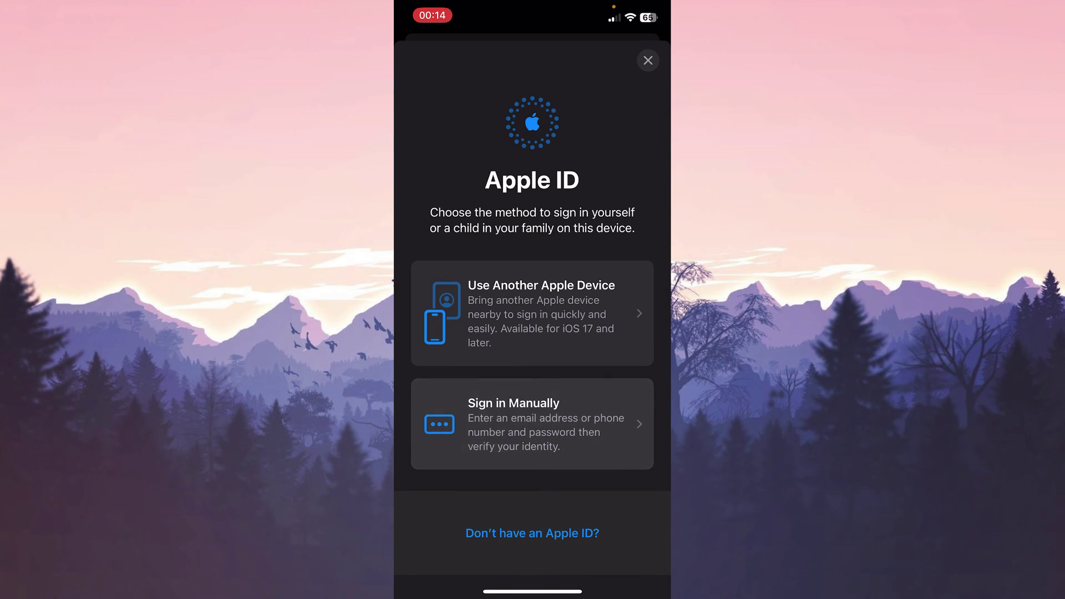
pyautogui.click(532, 522)
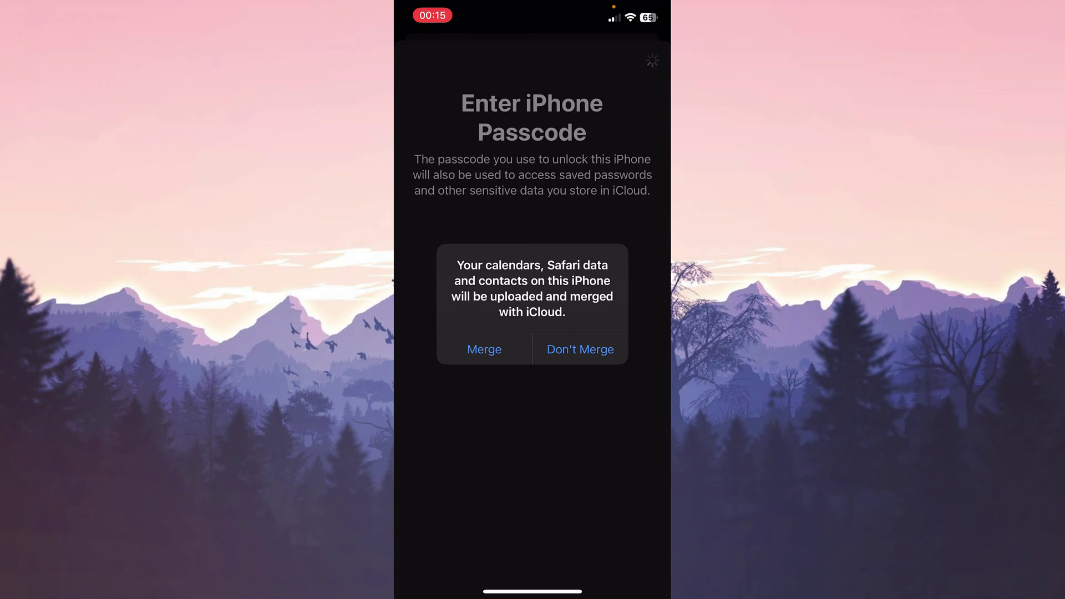
pyautogui.click(485, 349)
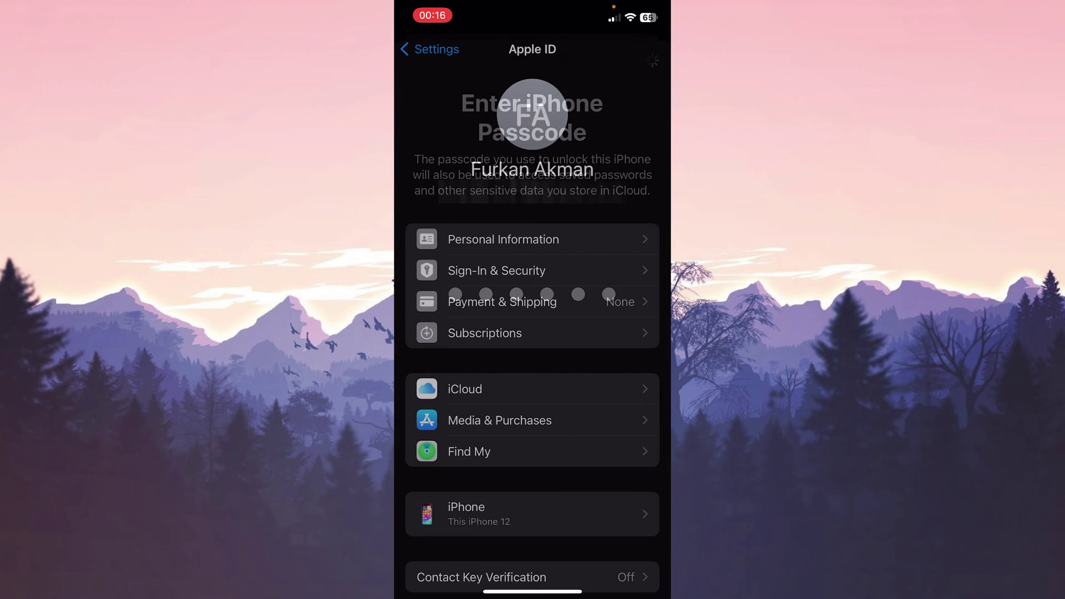
# Return to the main Settings list and go into Screen Time
pyautogui.click(429, 50)
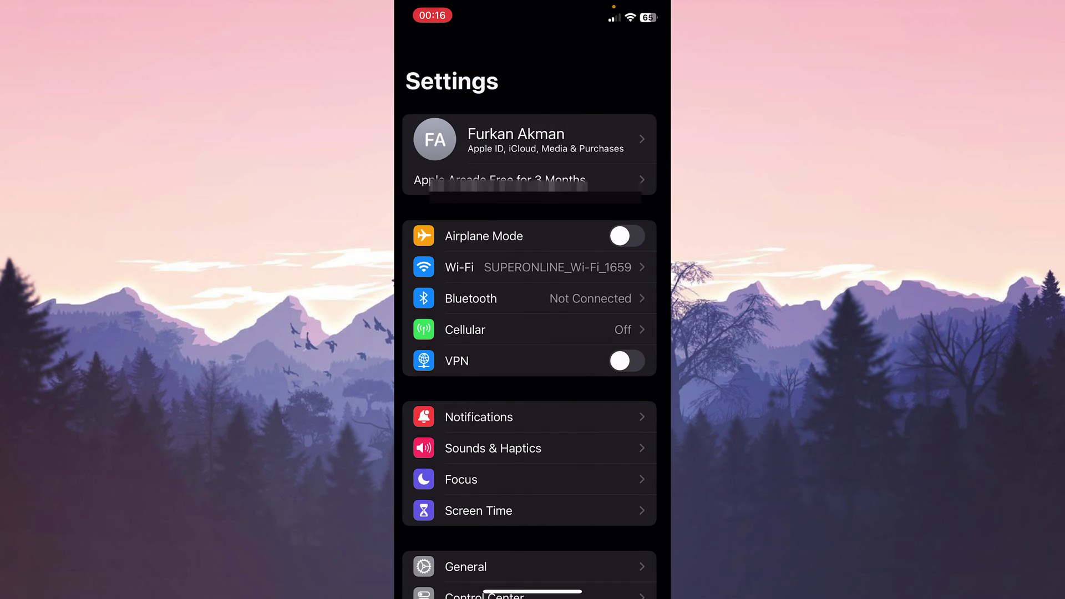
pyautogui.scroll(-4, 533, 334)
pyautogui.click(481, 318)
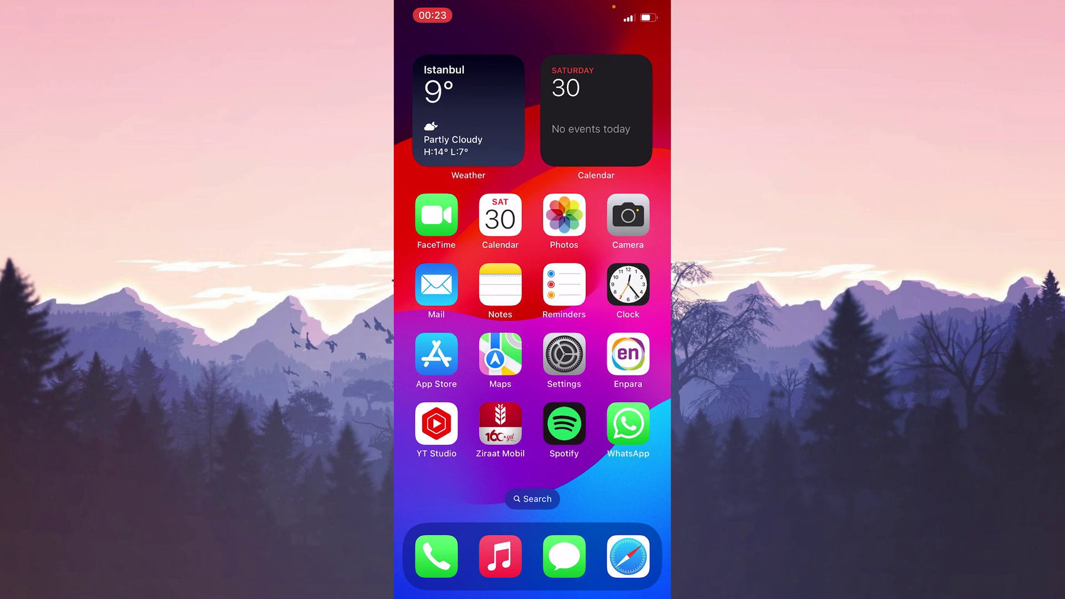
# Reset All Settings via General > Transfer or Reset iPhone > Reset and confirm it
pyautogui.click(565, 355)
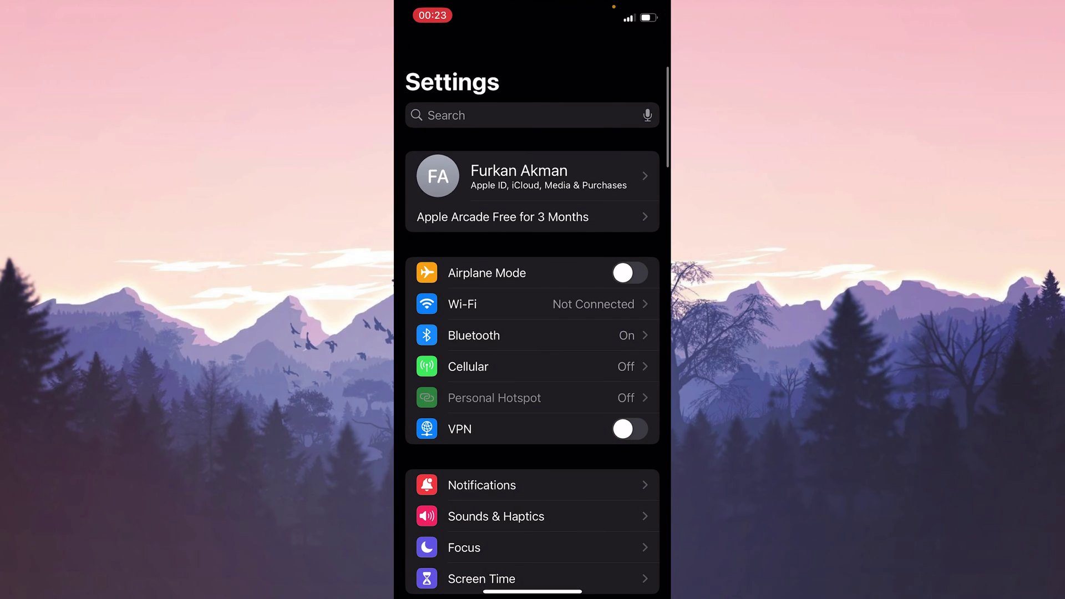
pyautogui.scroll(-5, 533, 359)
pyautogui.click(466, 380)
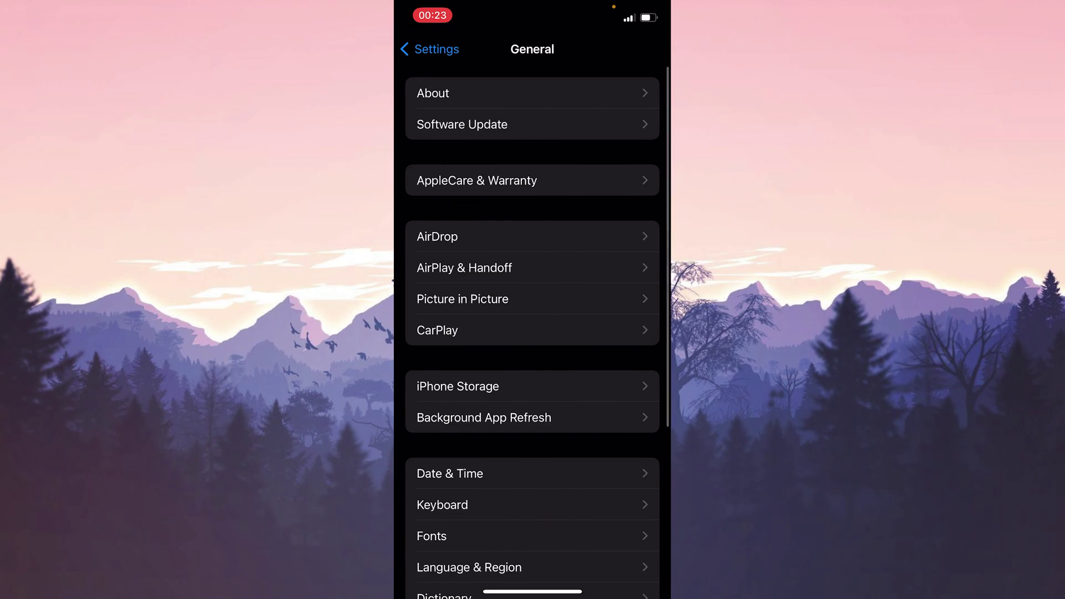
pyautogui.scroll(-2, 533, 333)
pyautogui.scroll(-2, 533, 334)
pyautogui.scroll(-1, 533, 333)
pyautogui.scroll(-1, 532, 332)
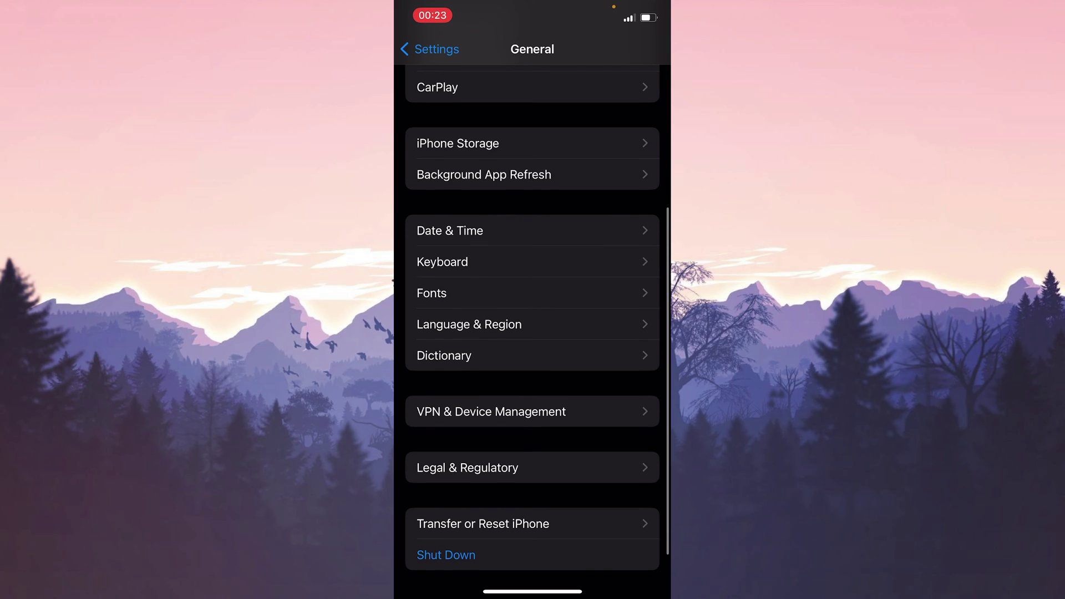
pyautogui.click(483, 523)
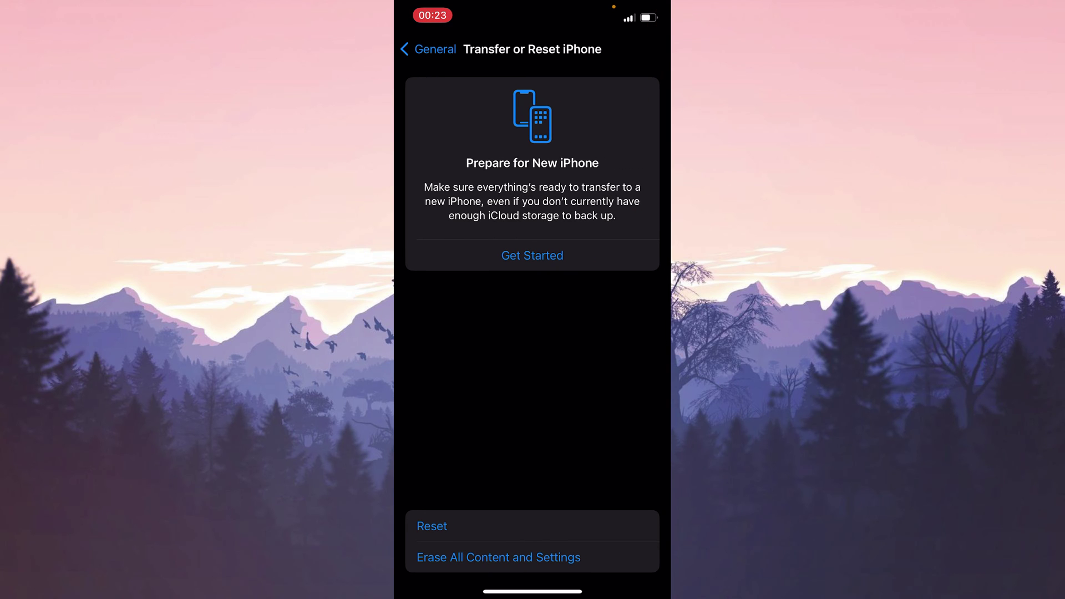
pyautogui.click(432, 526)
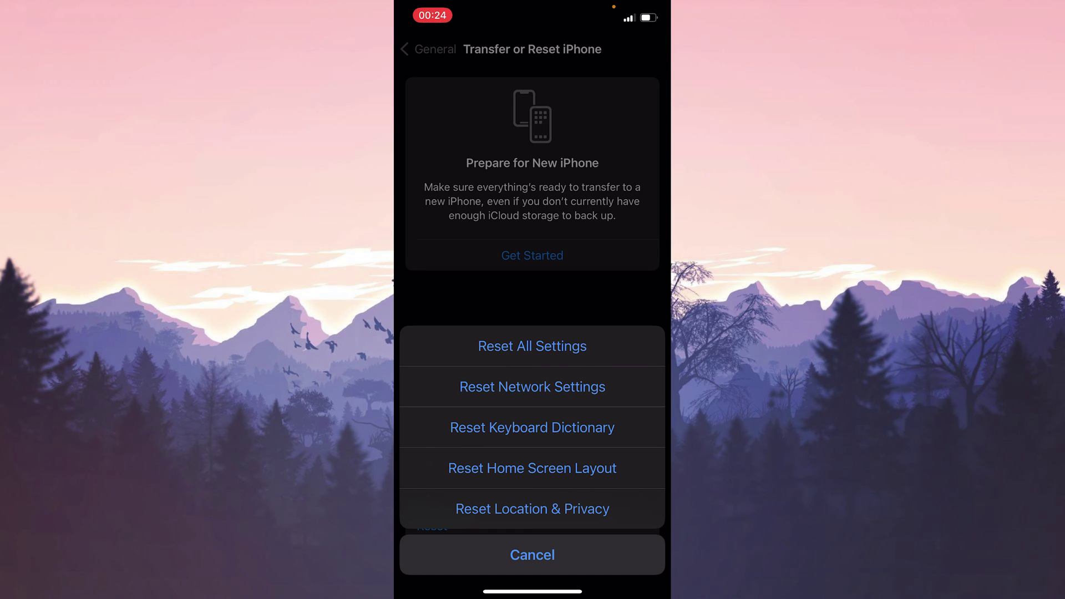
pyautogui.click(532, 346)
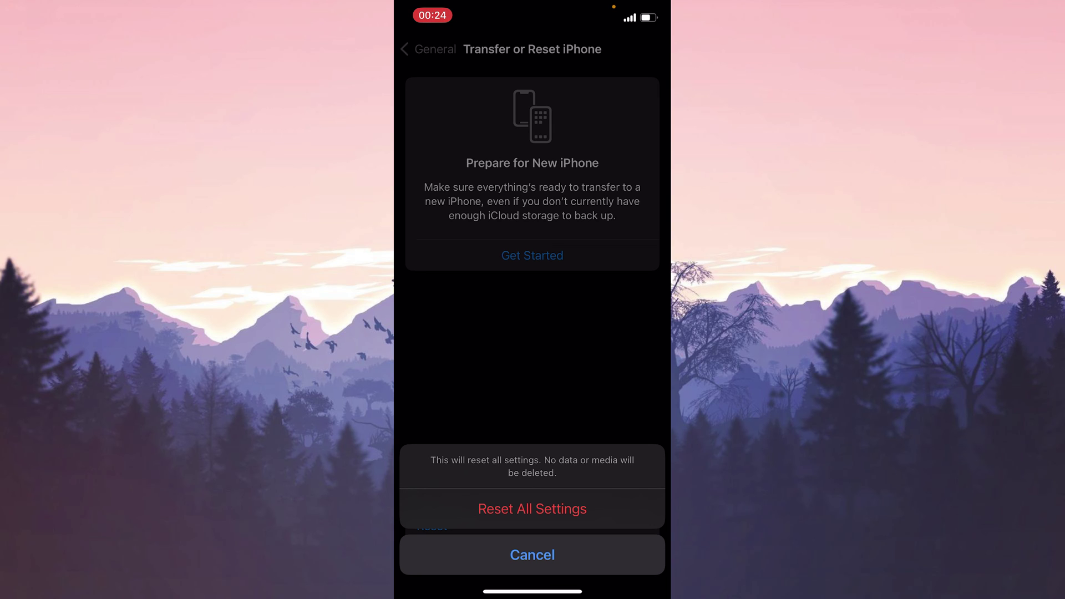
pyautogui.click(532, 509)
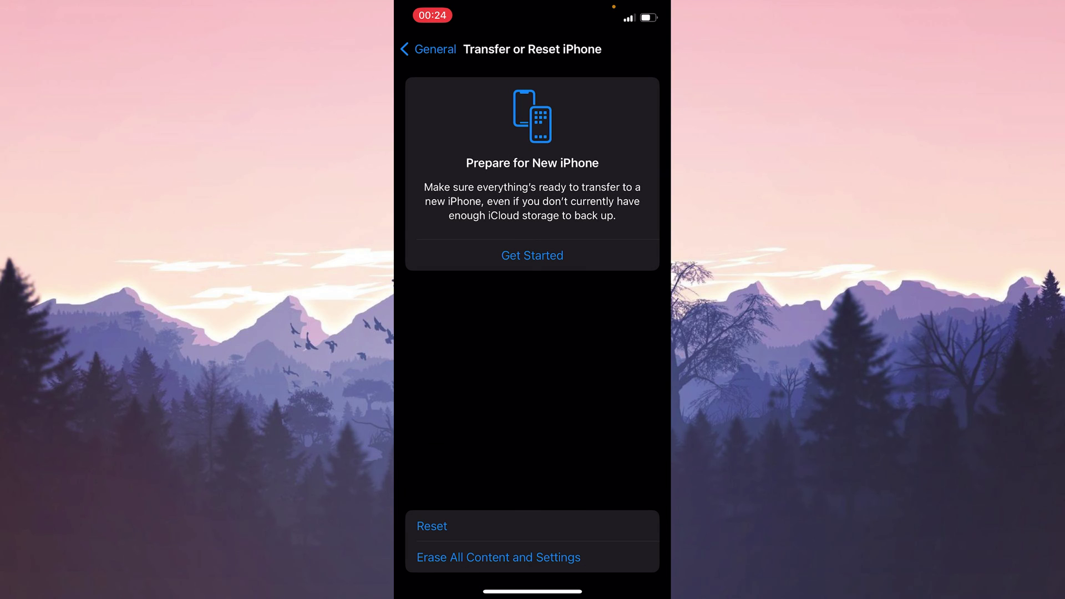
# Go back to Settings and view Screen Time's App & Website Activity introduction
pyautogui.click(428, 49)
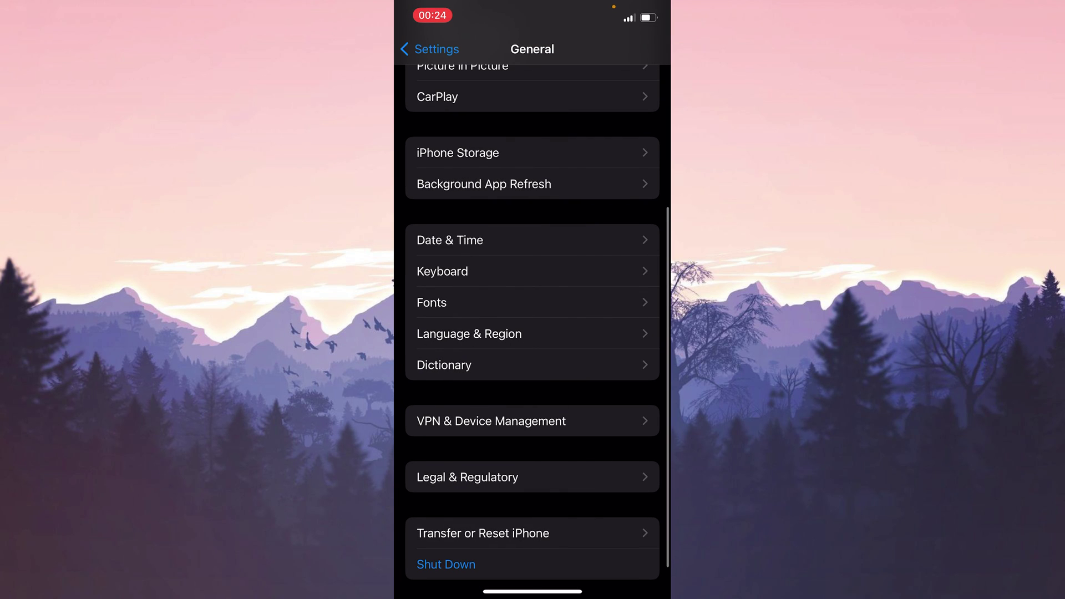
pyautogui.scroll(5, 532, 333)
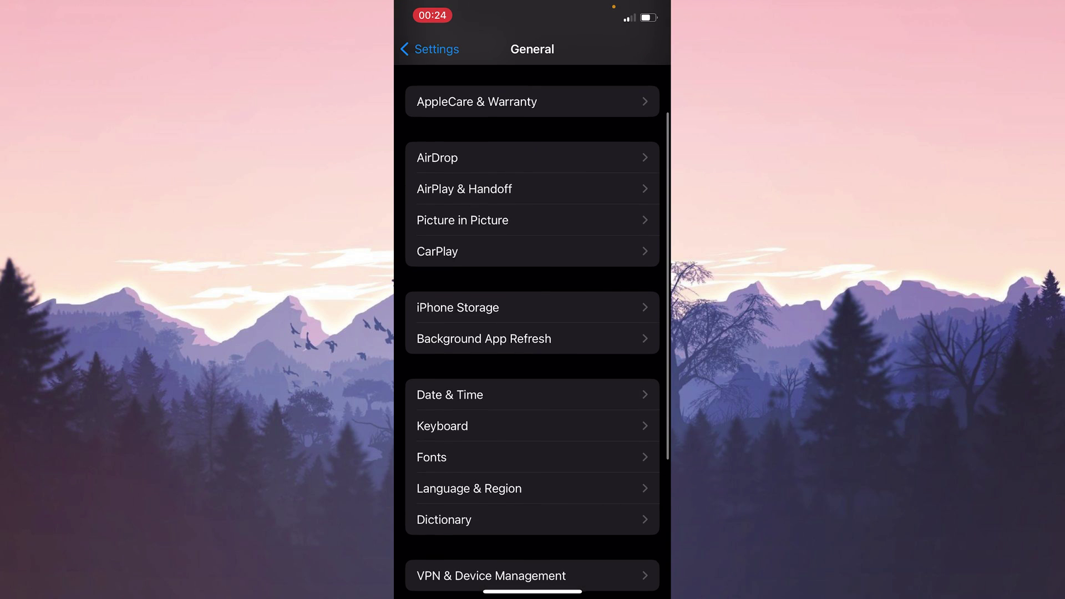
pyautogui.click(428, 50)
pyautogui.scroll(2, 533, 334)
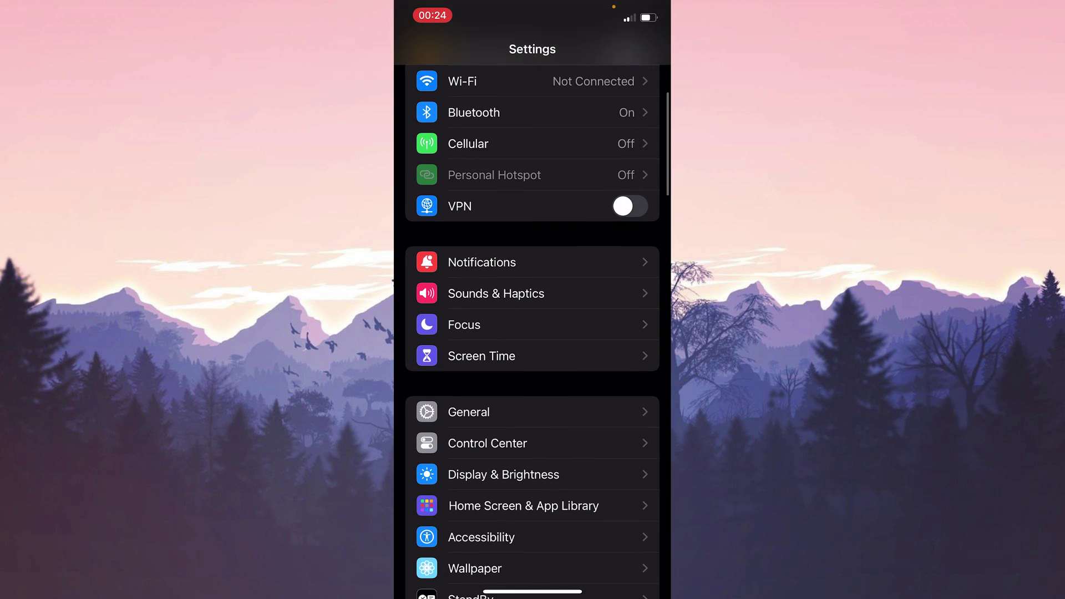
pyautogui.scroll(-1, 533, 333)
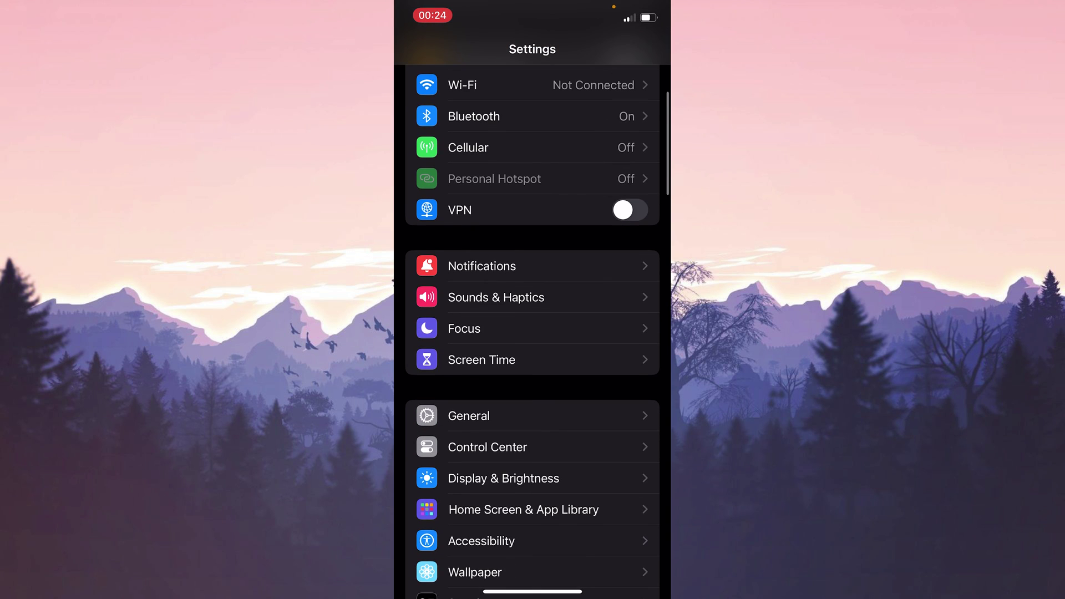
pyautogui.click(500, 362)
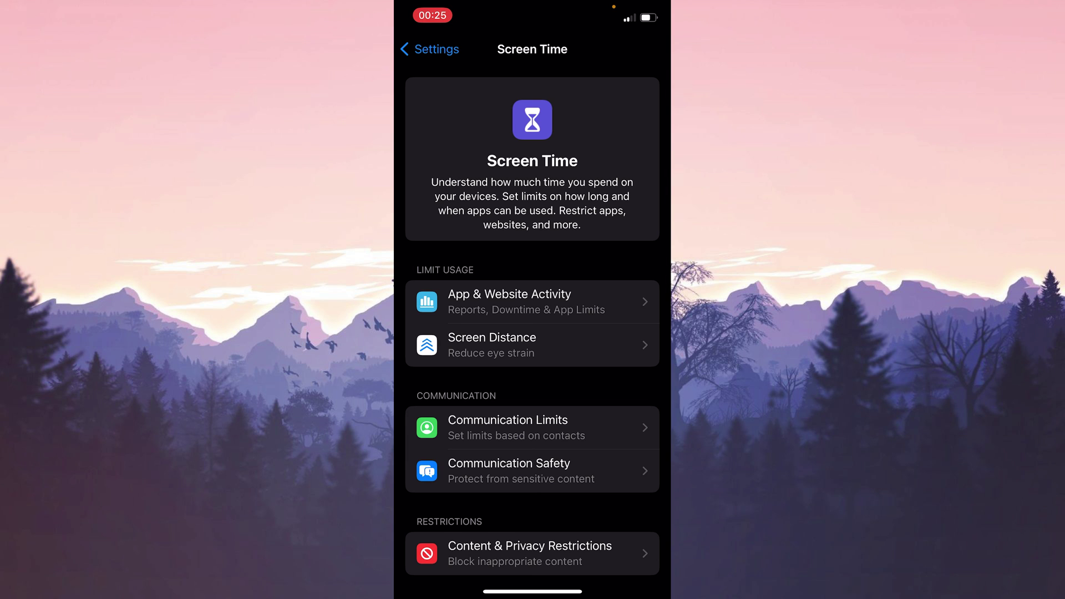
pyautogui.click(525, 302)
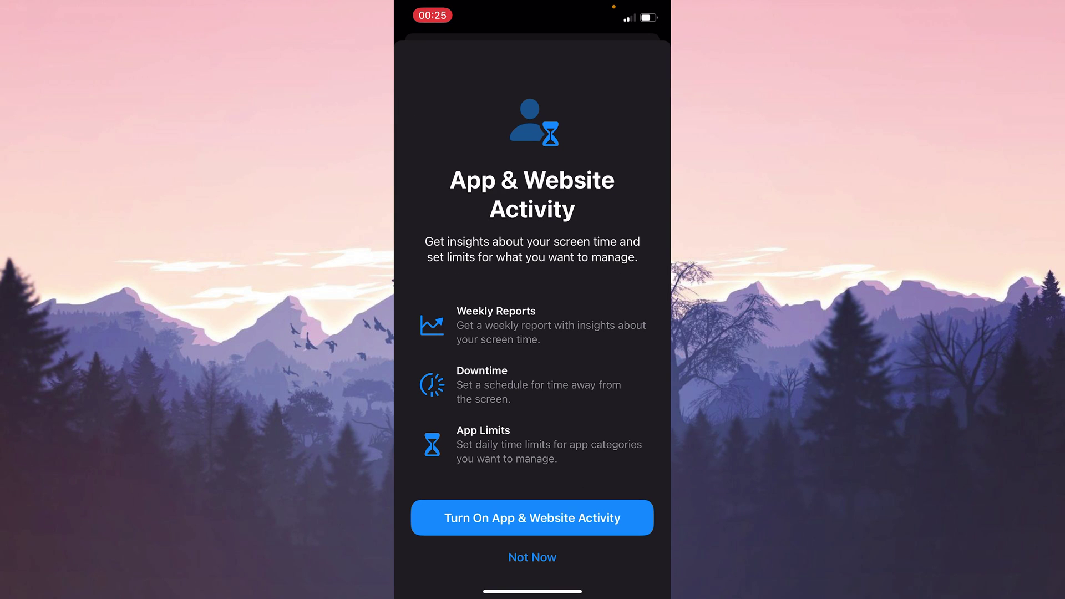
# Dismiss the setup with Not Now and swipe up to the Home Screen
pyautogui.click(532, 557)
pyautogui.moveTo(532, 593); pyautogui.dragTo(532, 333)
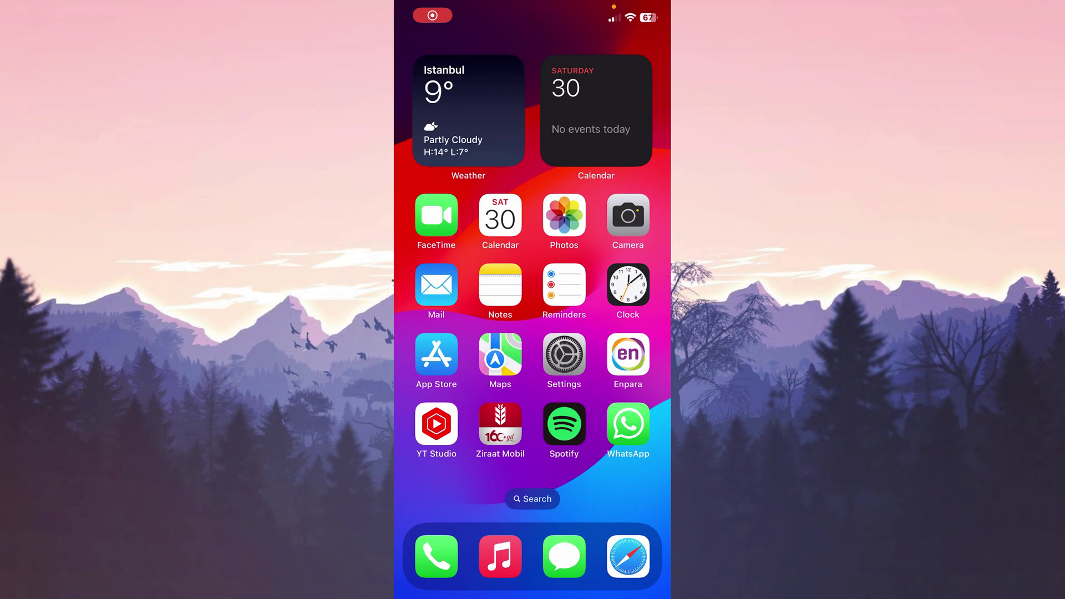